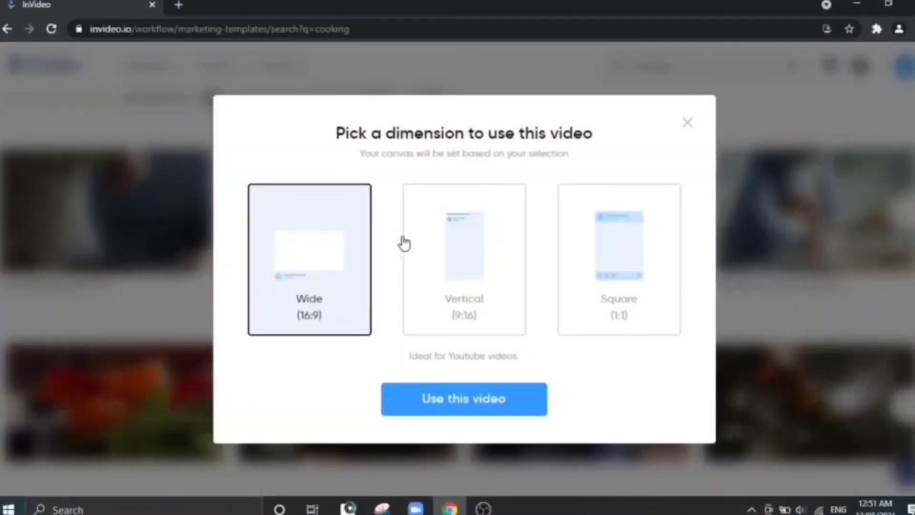
Dismiss the dimension picker and pick the Vertical (9:16) format for the Test Drive template
left_click(683, 127)
scroll(458, 286, "down", 2)
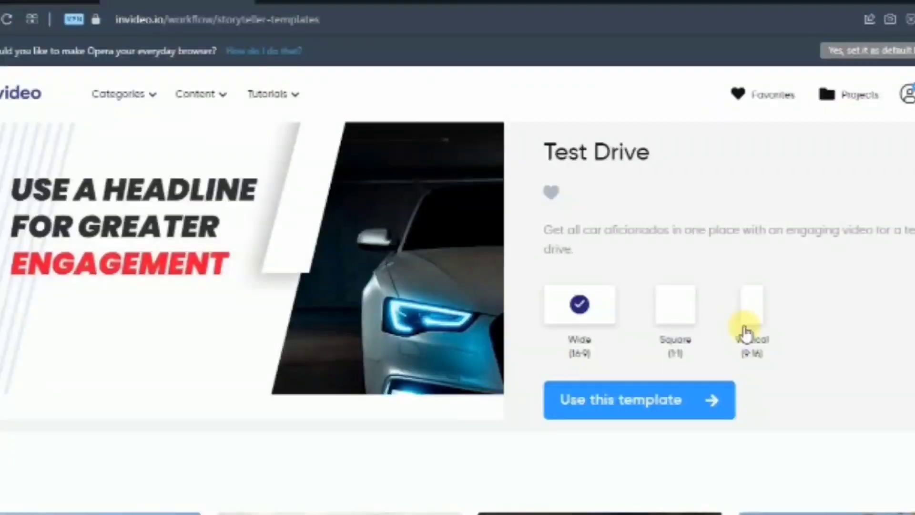
left_click(750, 312)
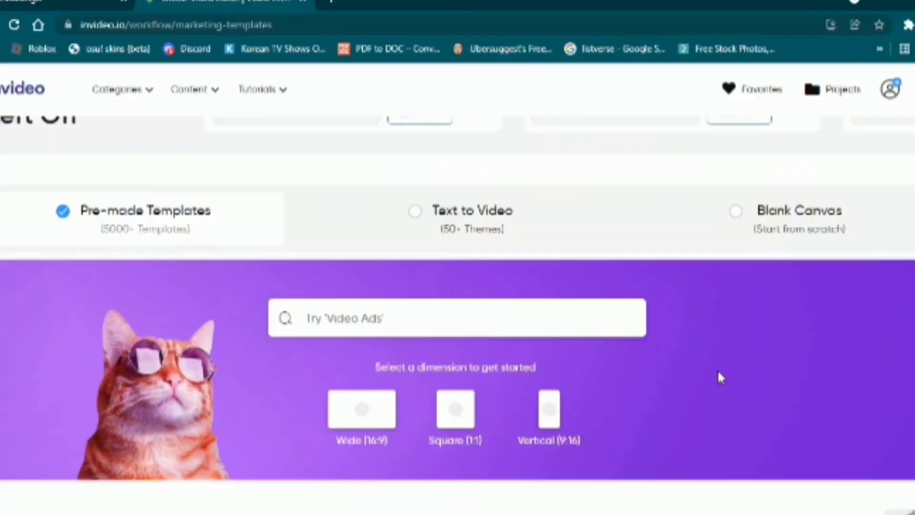
Browse the templates page and search for 'how to vlog' templates
scroll(718, 374, "down", 2)
scroll(719, 377, "down", 5)
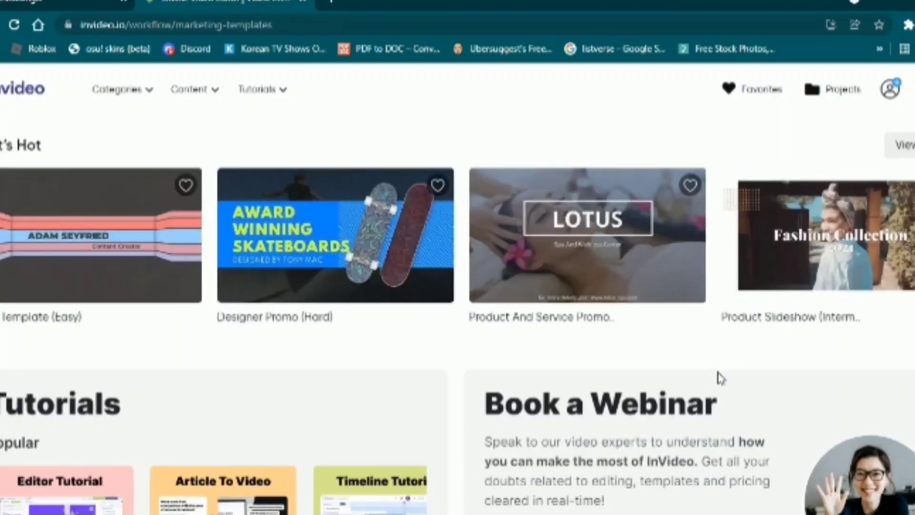
scroll(302, 317, "right", 10)
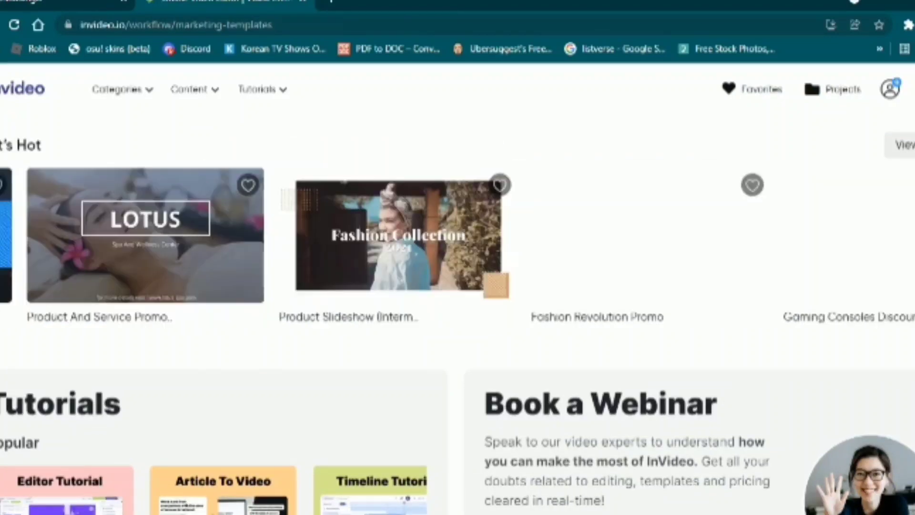
scroll(301, 317, "down", 4)
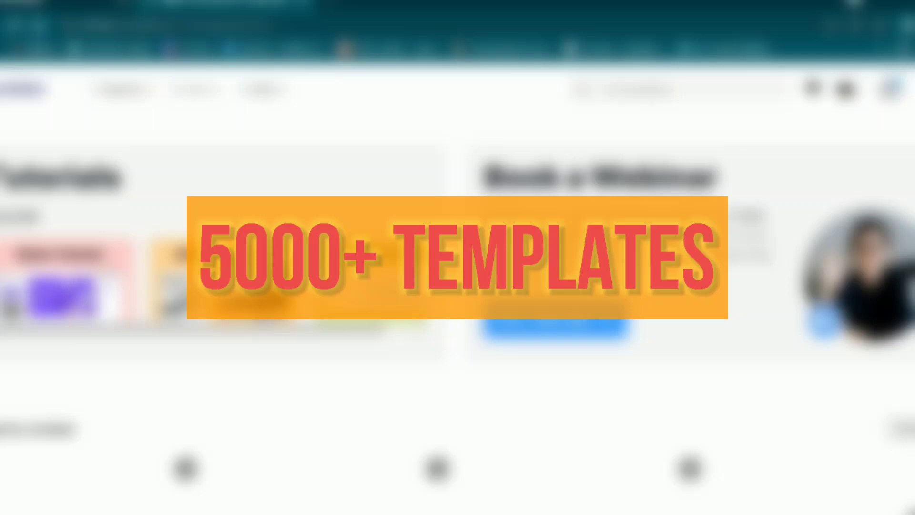
scroll(301, 316, "down", 3)
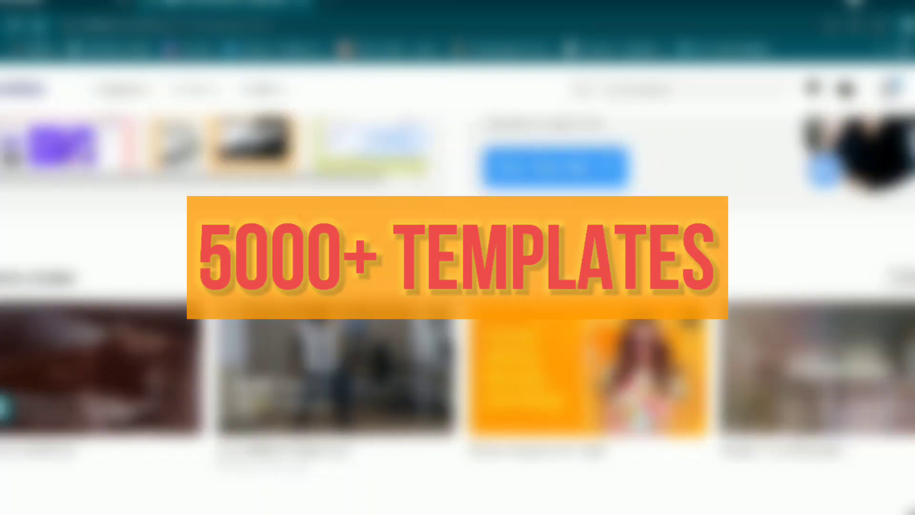
scroll(405, 395, "down", 10)
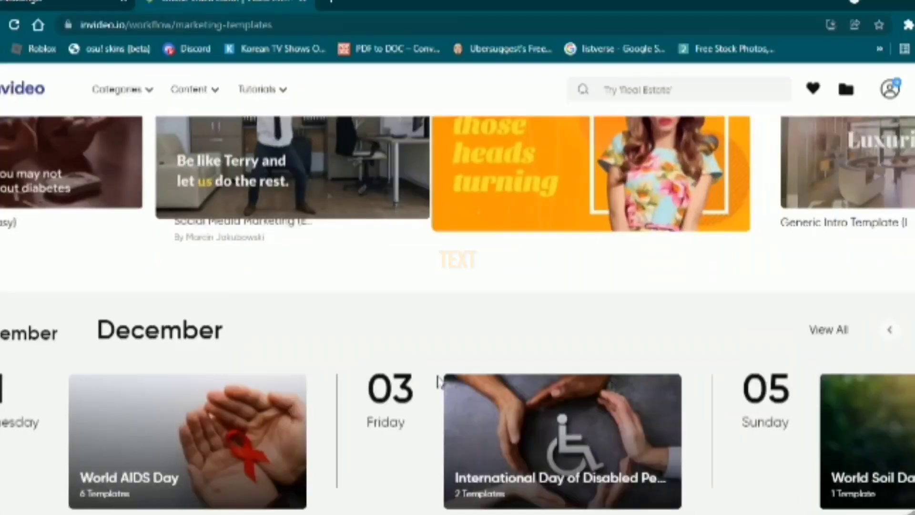
scroll(405, 395, "down", 2)
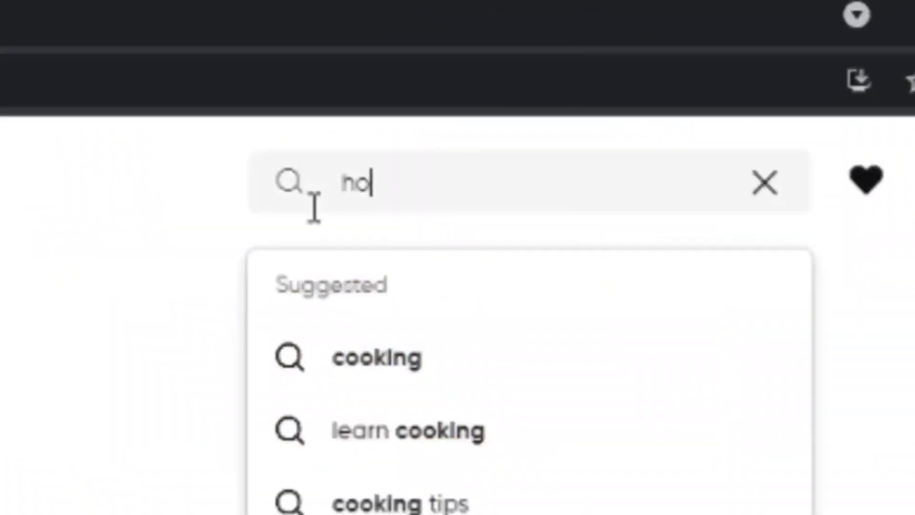
type("w to vlog")
key("Return")
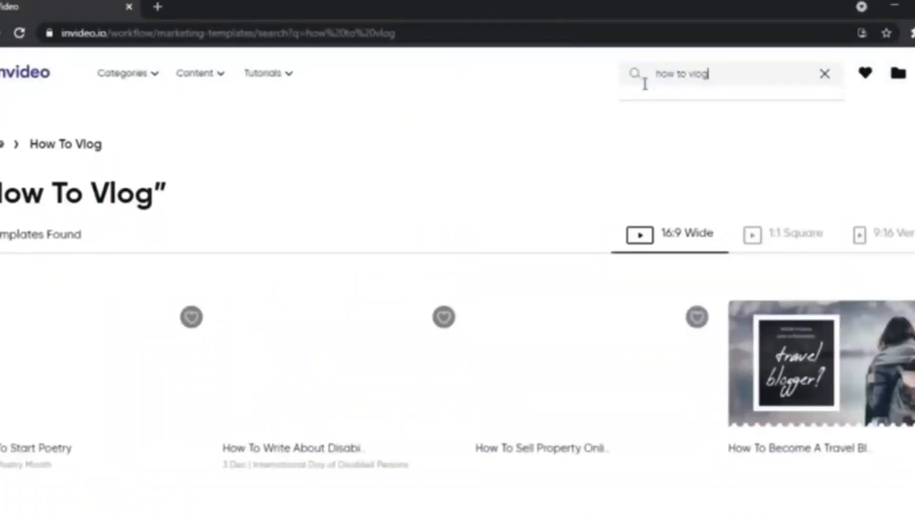
scroll(314, 210, "down", 4)
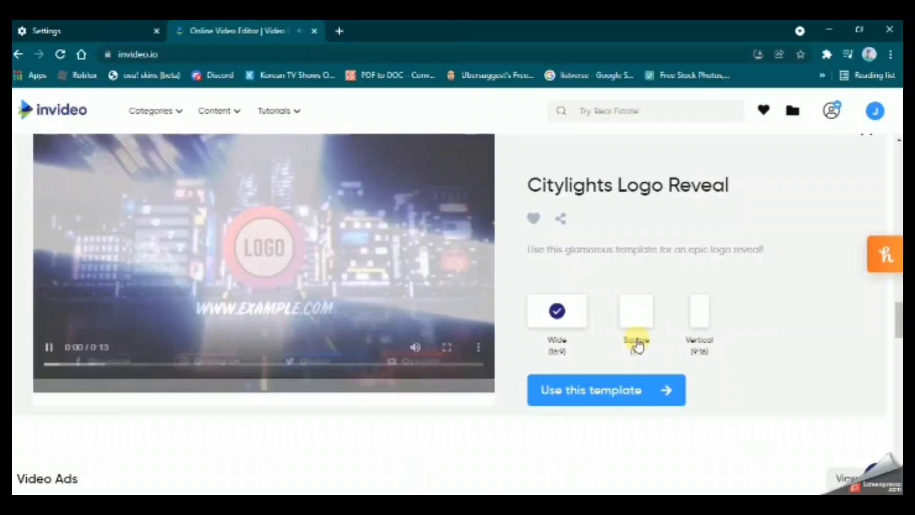
Start a Citylights project and upload the ninja logo from Downloads as the default logo
left_click(614, 391)
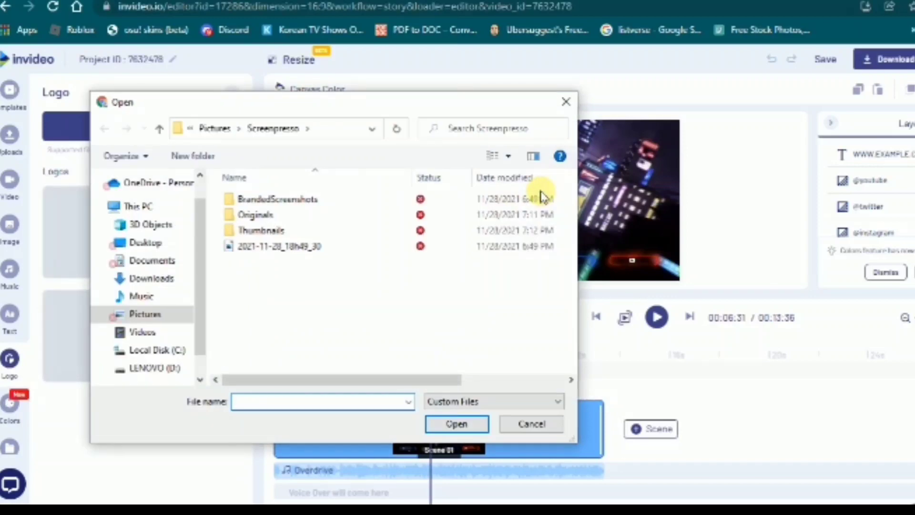
left_click(148, 280)
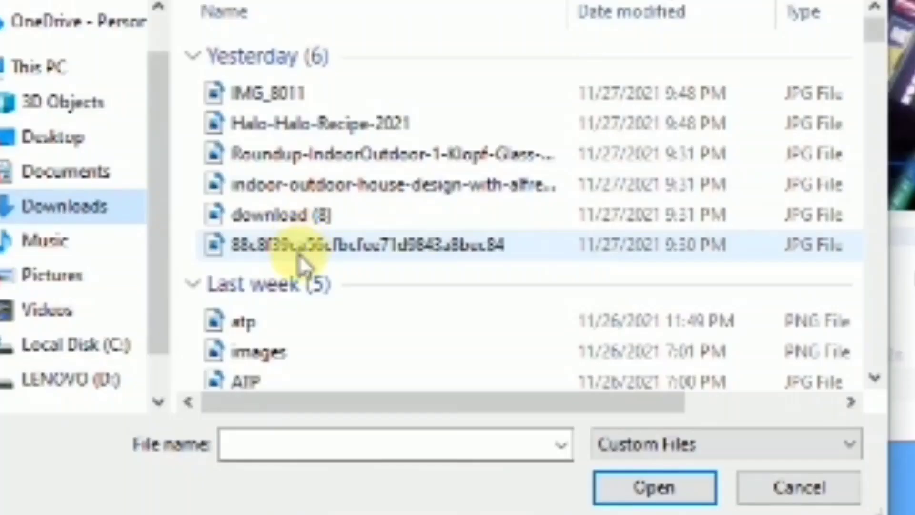
left_click(278, 300)
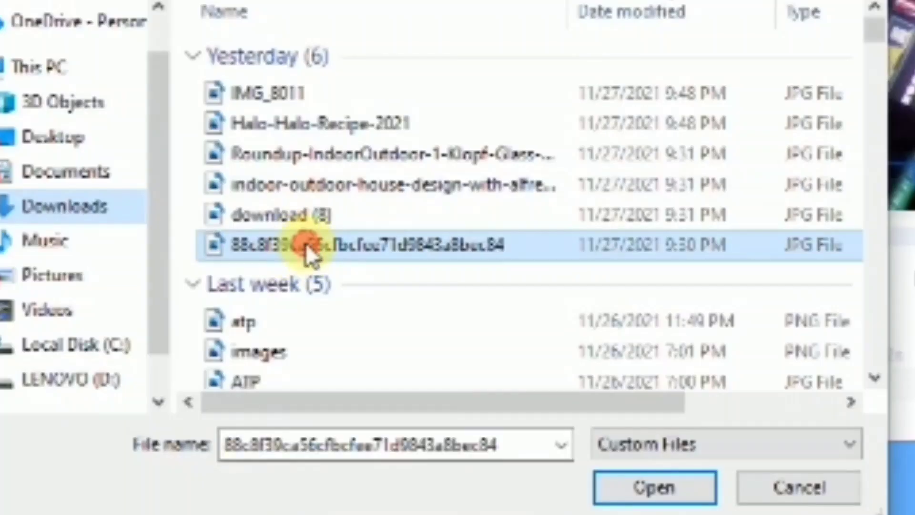
left_click(646, 489)
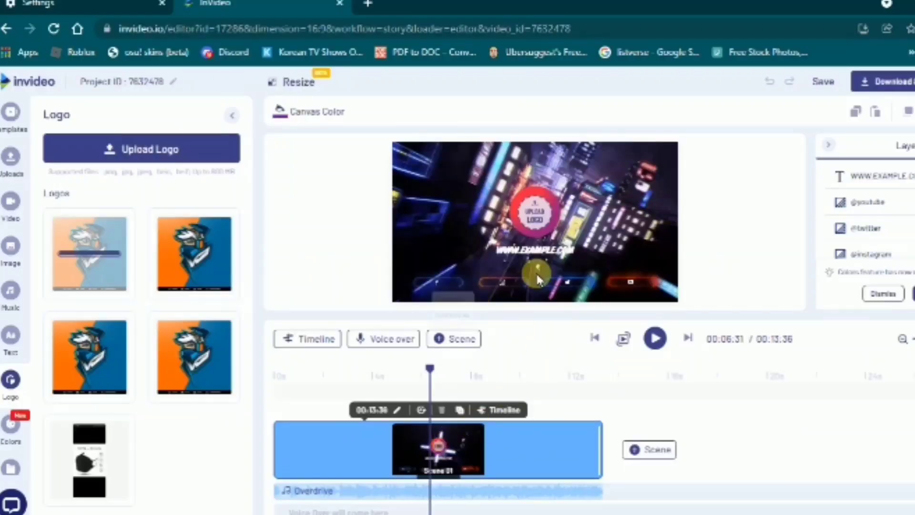
left_click(187, 261)
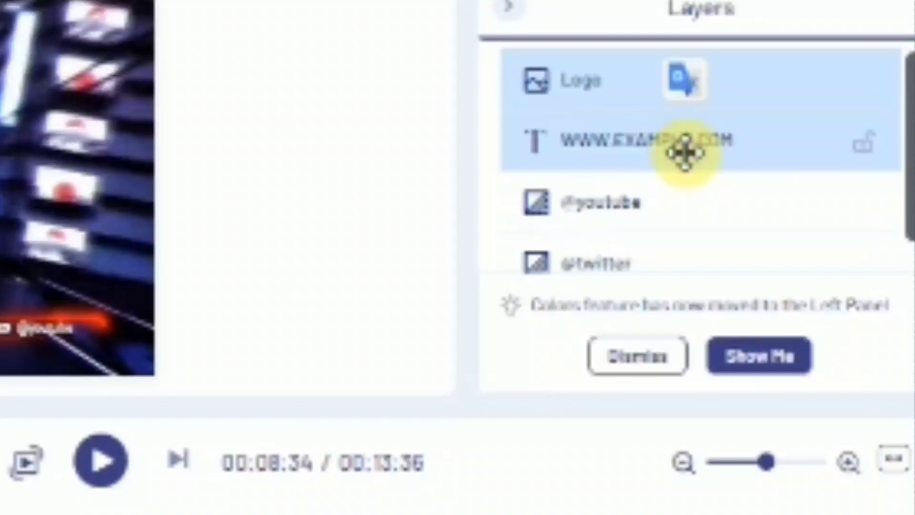
left_click(684, 151)
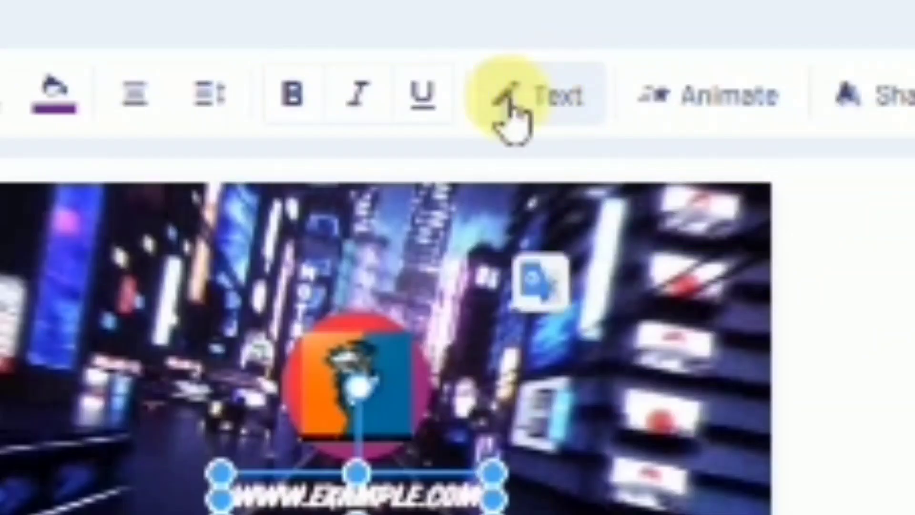
left_click(509, 106)
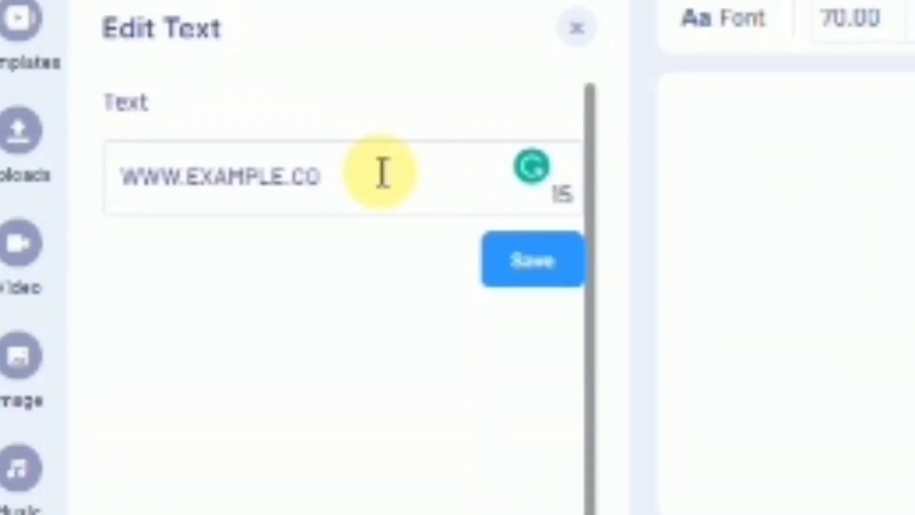
key("BackSpace")
key("BackSpace")
key("BackSpace")
key("BackSpace")
key("BackSpace")
key("BackSpace")
key("BackSpace")
key("BackSpace")
key("BackSpace")
key("BackSpace")
key("BackSpace")
key("BackSpace")
key("BackSpace")
key("BackSpace")
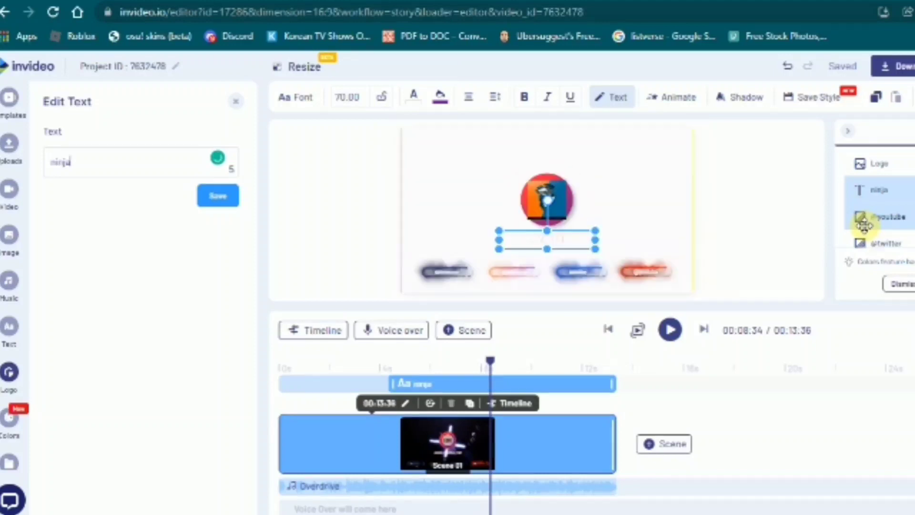
left_click(889, 216)
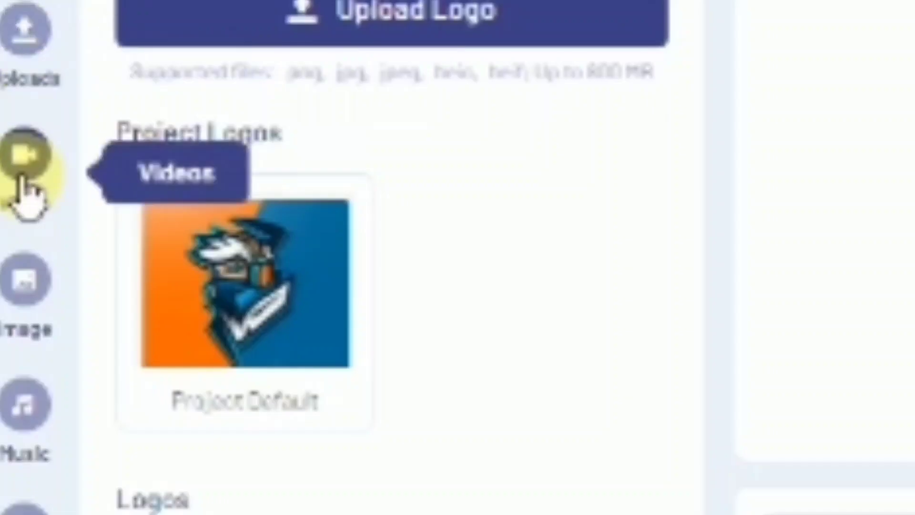
Replace the scene background with the snowy mountain night-sky stock clip, left untrimmed
left_click(25, 177)
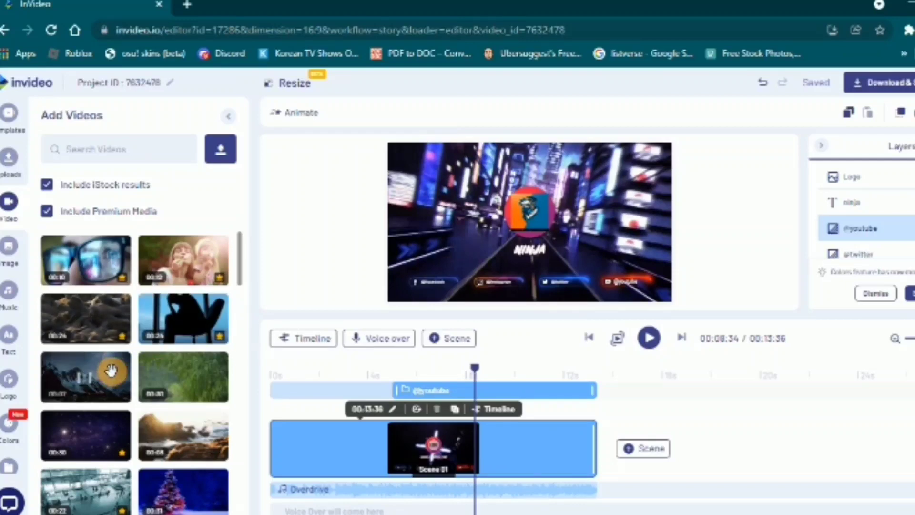
left_click_drag(112, 371, 167, 320)
left_click_drag(440, 254, 453, 245)
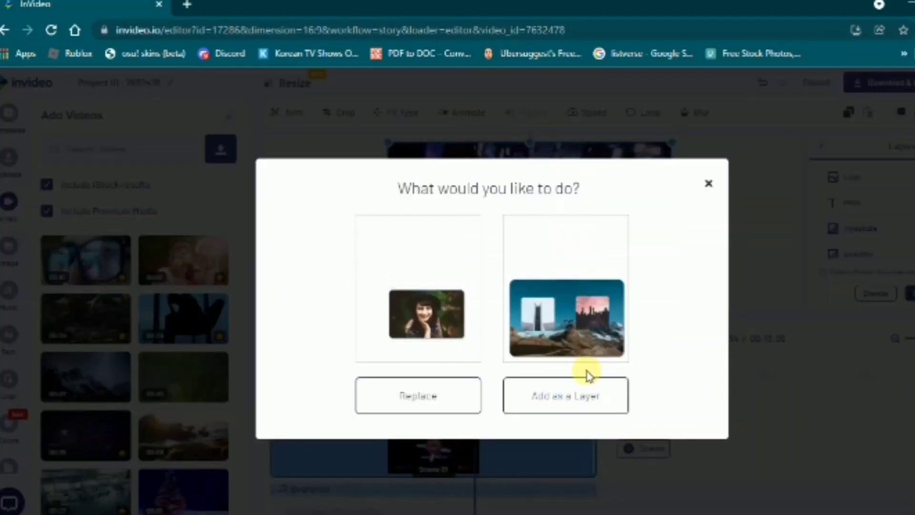
left_click(454, 399)
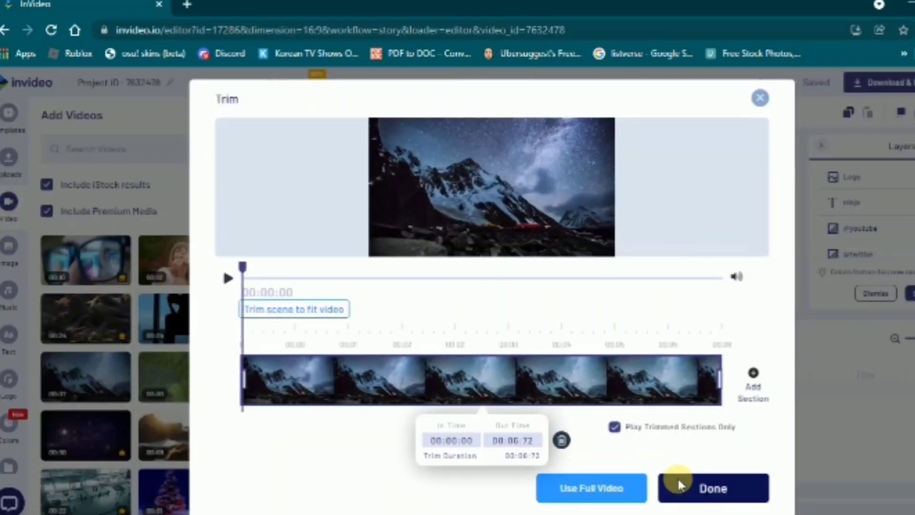
left_click(678, 483)
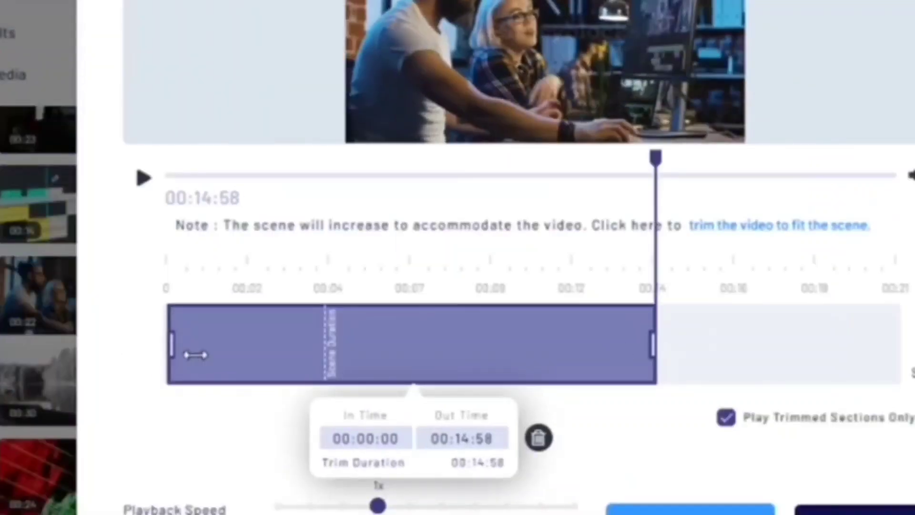
Trim the two-people-at-a-computer clip to start at 00:04:13 and scroll the library panels
left_click_drag(196, 355, 329, 355)
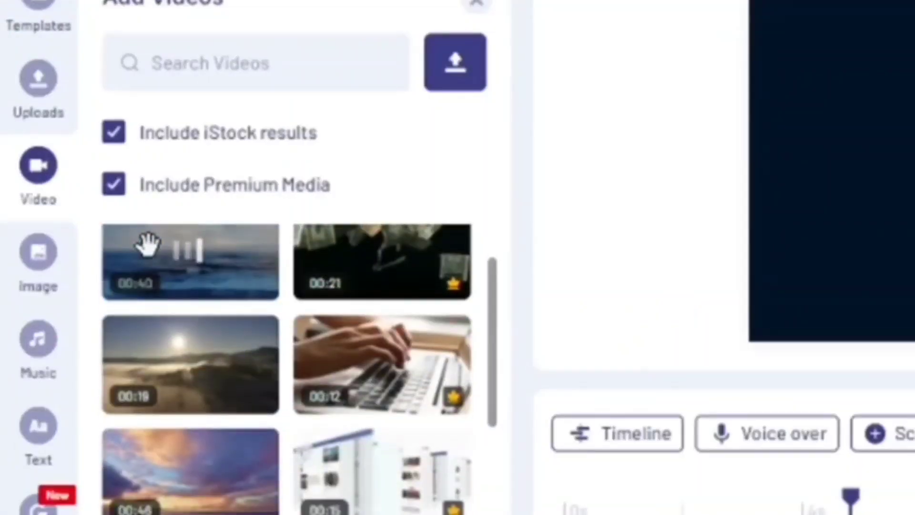
scroll(191, 238, "down", 5)
scroll(461, 231, "down", 3)
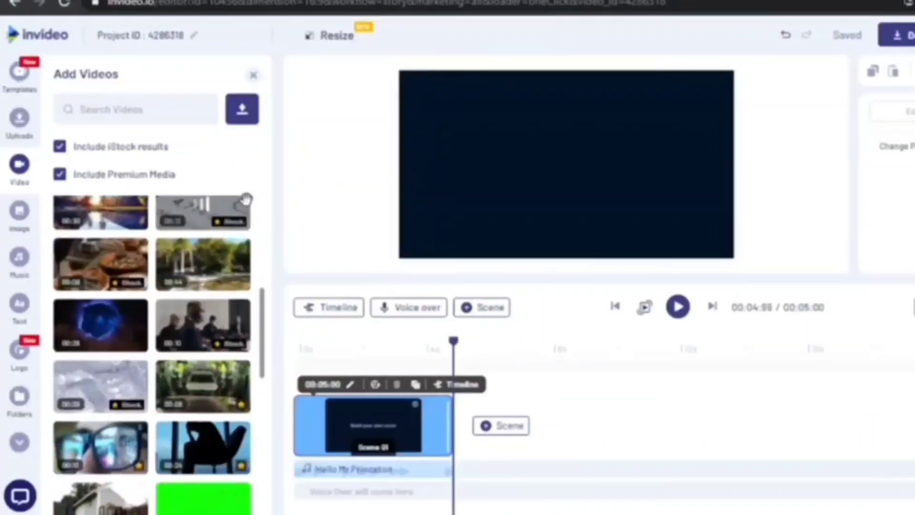
scroll(461, 231, "down", 5)
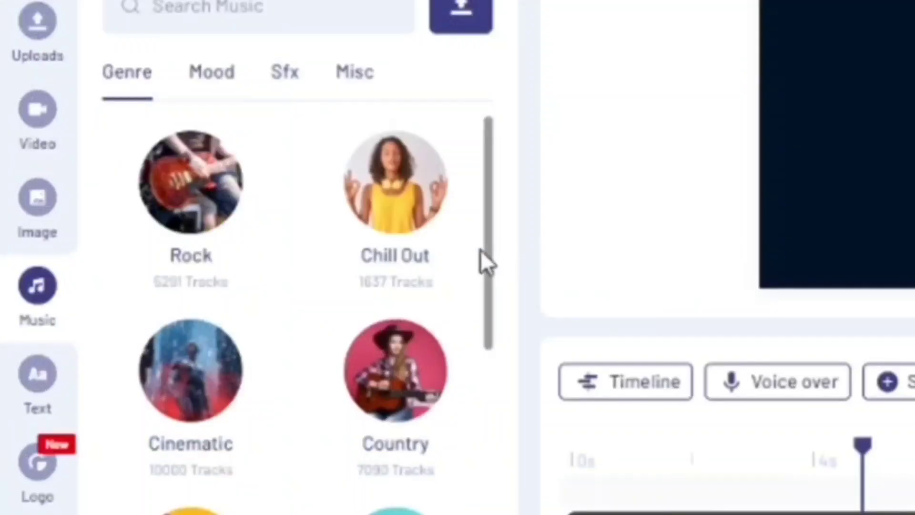
scroll(257, 250, "down", 3)
scroll(490, 292, "down", 5)
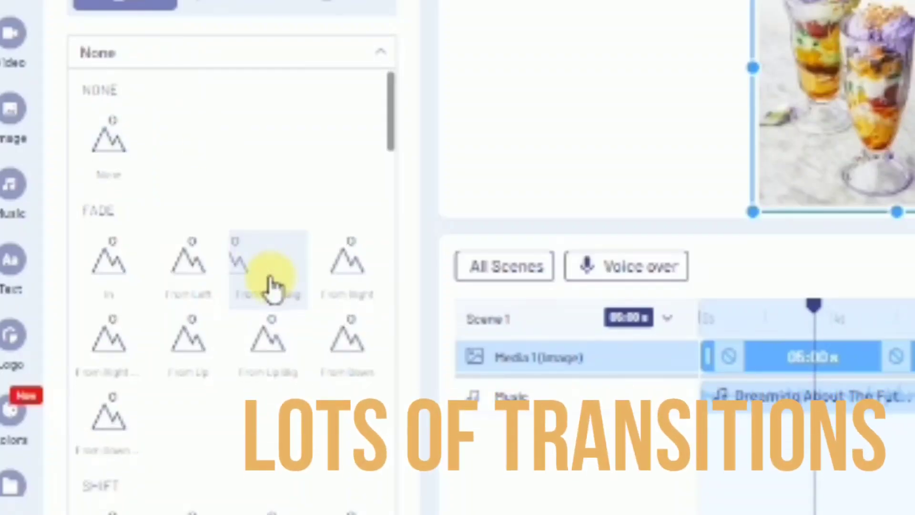
Show the voice-over options, then the Blank Scene / From Template choices
scroll(257, 310, "down", 3)
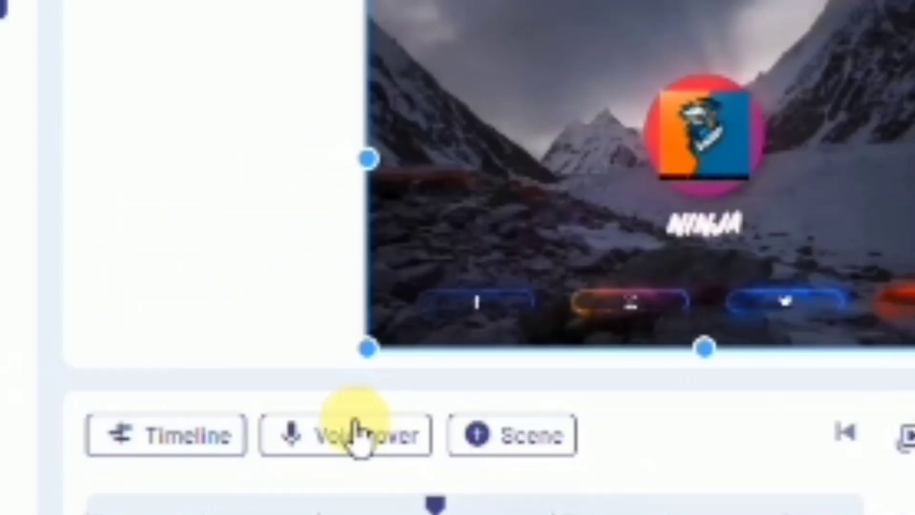
left_click(347, 435)
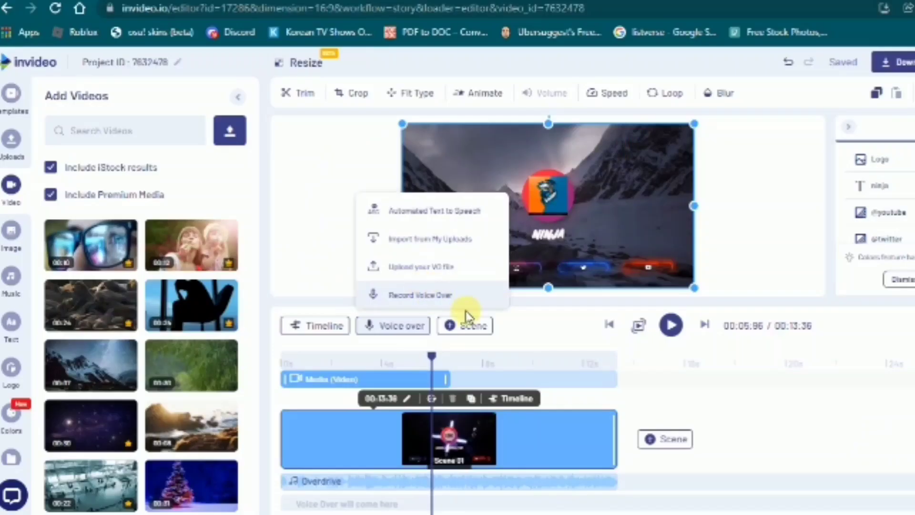
left_click(538, 443)
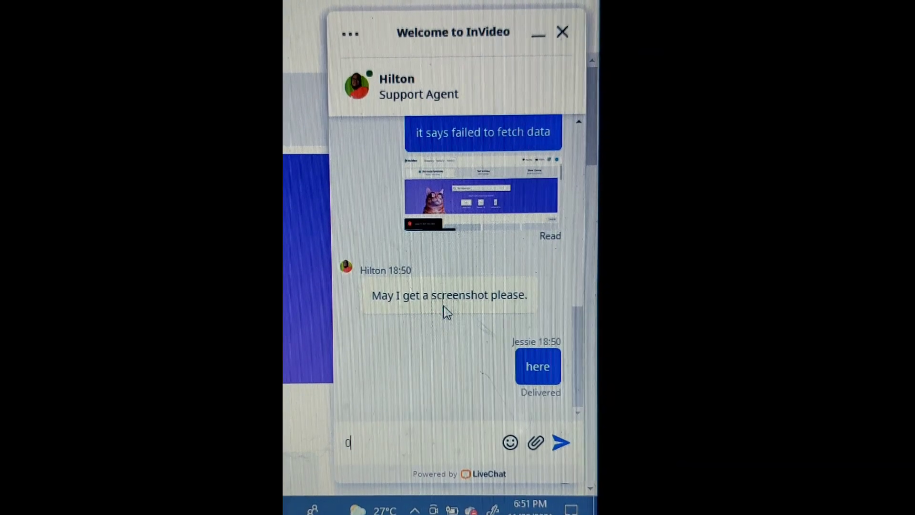
scroll(448, 314, "up", 5)
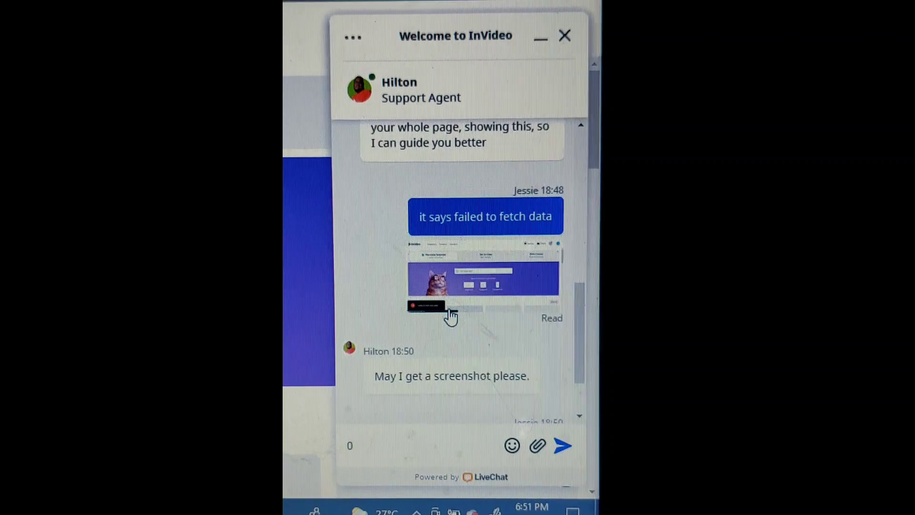
scroll(452, 318, "up", 8)
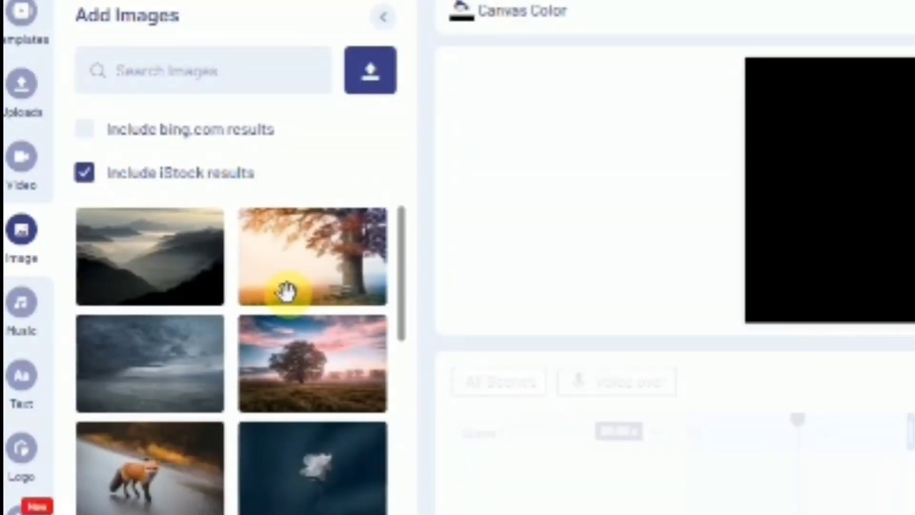
Scroll the stock images, then switch to the Music library sorted by Mood
scroll(287, 292, "down", 10)
scroll(287, 292, "down", 8)
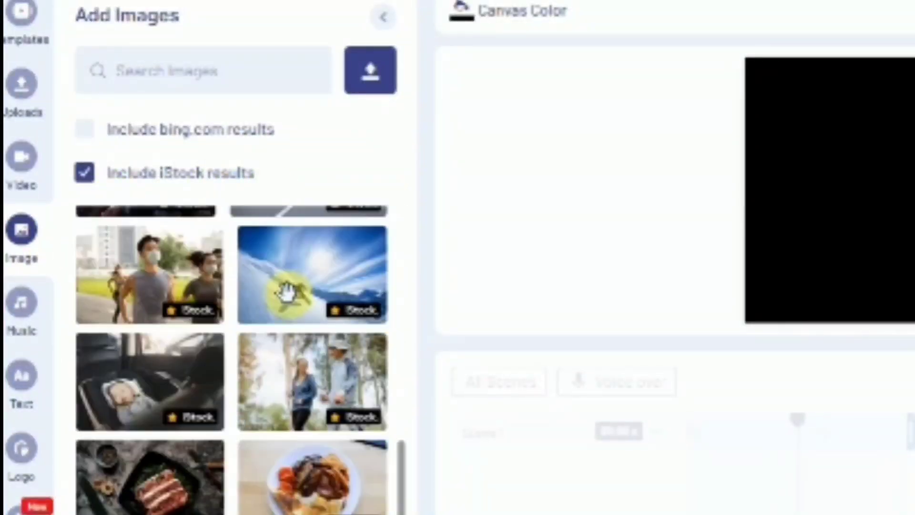
scroll(287, 292, "down", 10)
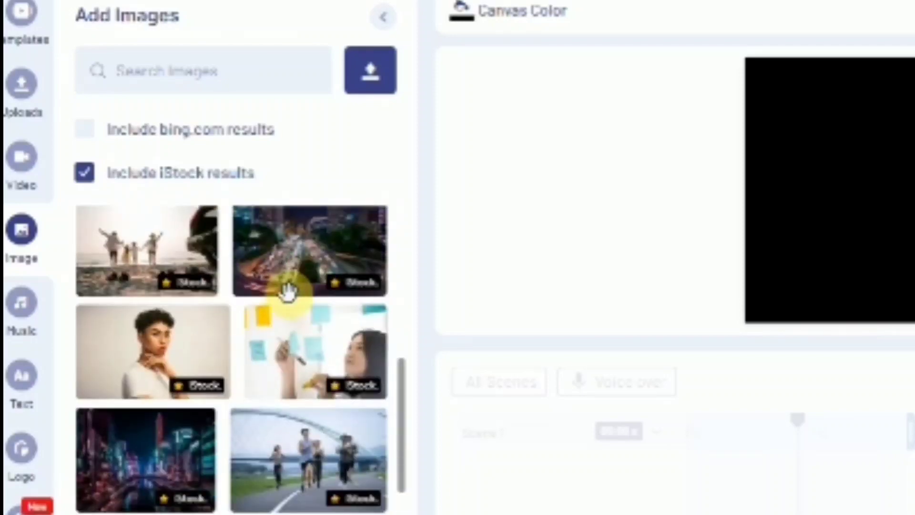
scroll(287, 292, "up", 2)
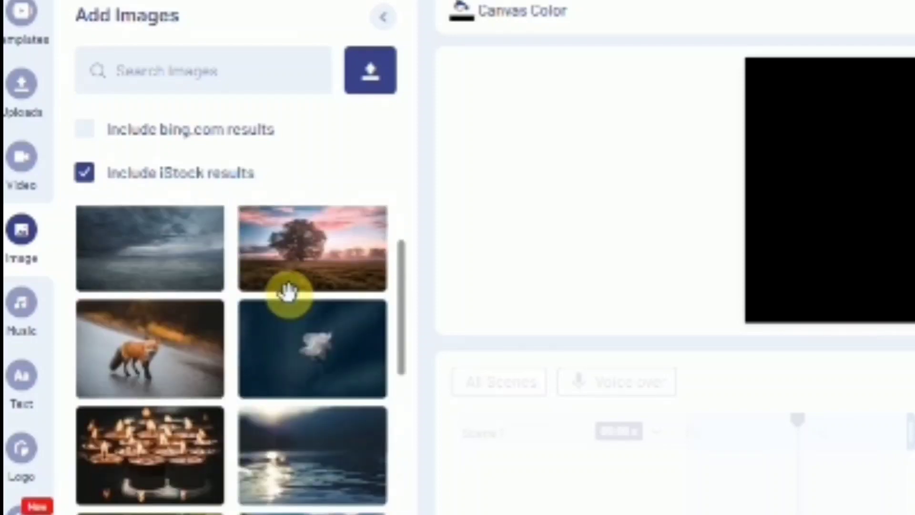
left_click(21, 315)
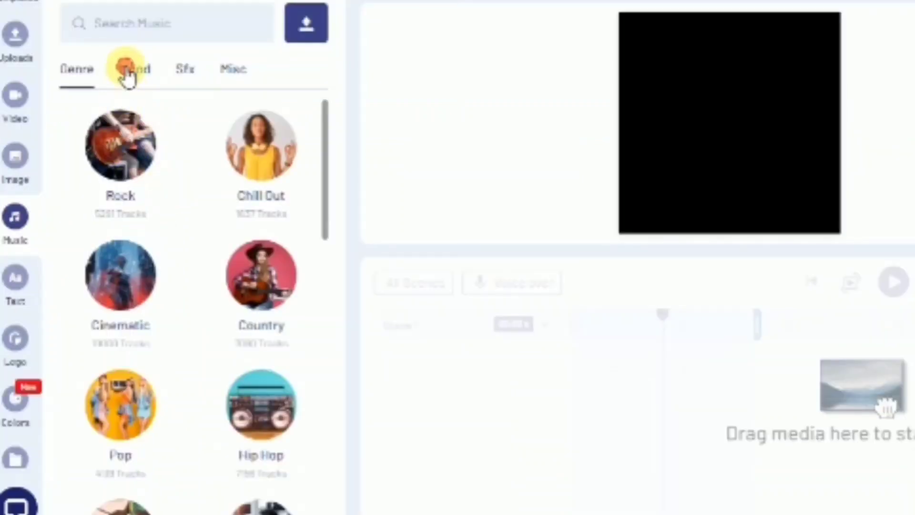
left_click(127, 71)
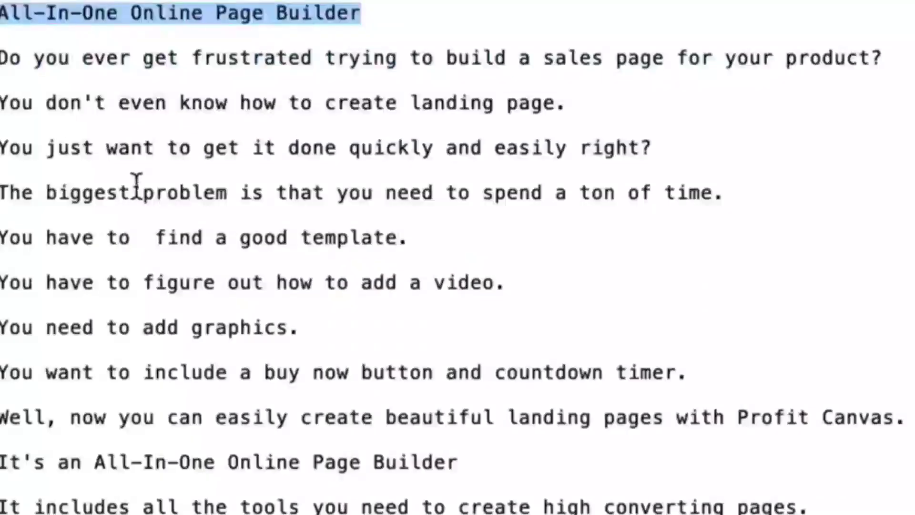
Copy the All-In-One Online Page Builder script and paste it into the Add Story box
left_click(24, 81)
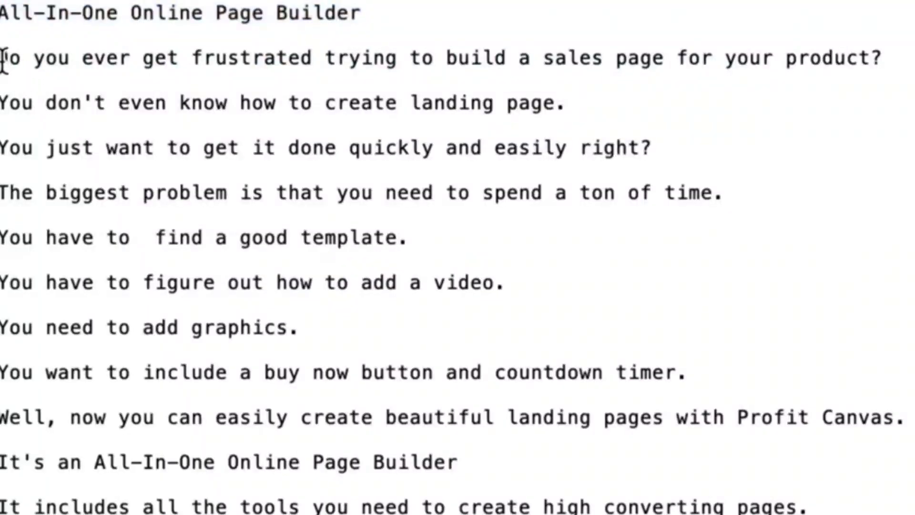
left_click_drag(4, 59, 16, 92)
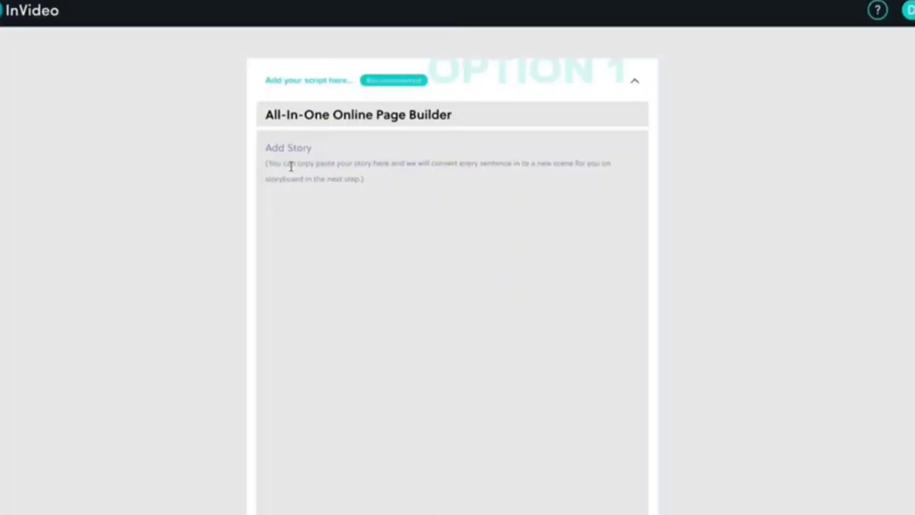
left_click(288, 163)
type("Do you ever get frustrated trying to build a sales page for your product?  You don't even know how to create landing page.  You just want to get it done quickly and easily right?  The biggest problem is that you need to spend a ton of time.  You have to  find a good template.  You have to figure out how to add a video.  You need to add graphics.  You want to include a buy now button and countdown timer.  Well, now you can easily create beautiful landing pages with Profit Canvas.  It's an All-In-One Online Page Builder  It includes all the tools you need to create high converting pages.  You simply drag and drop elements on the page.  There's no need to even bother with WordPress.  It also includes 40 step-by-step training videos.  Click the link below to learn more")
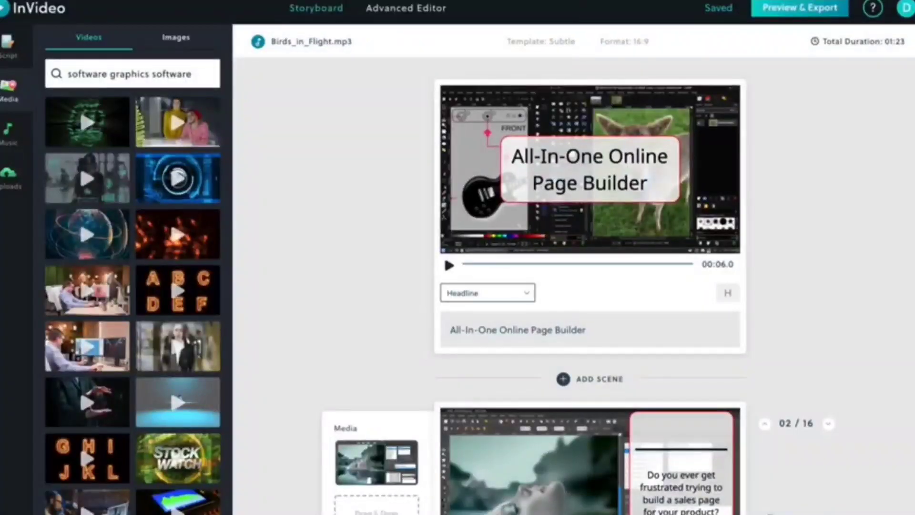
scroll(578, 292, "down", 1)
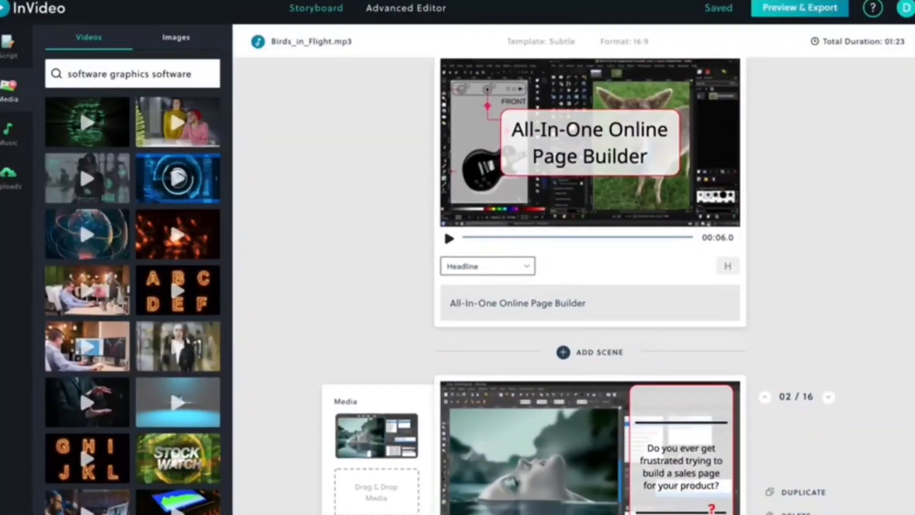